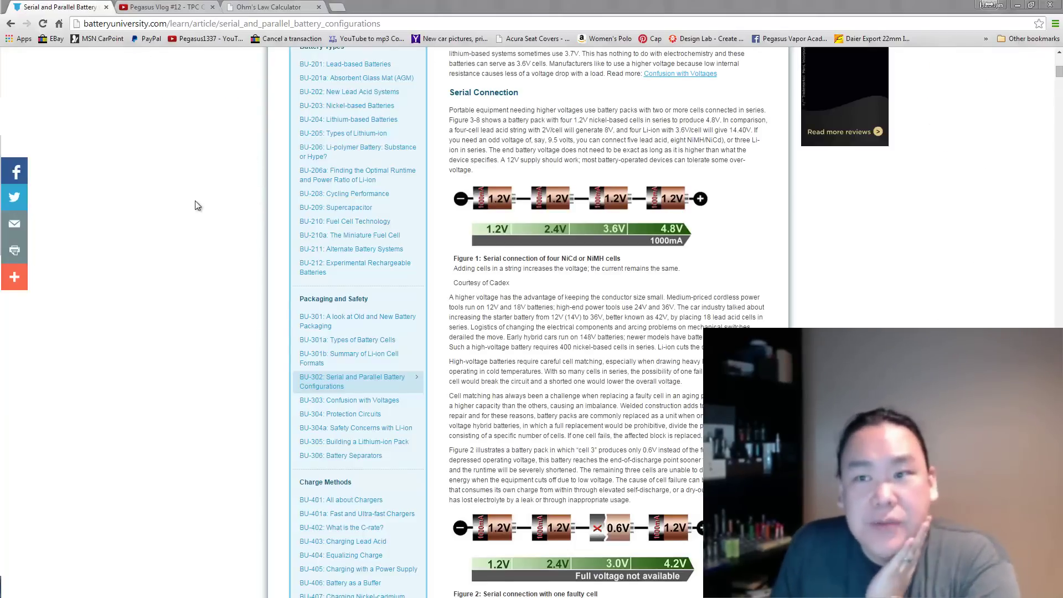
Glance at the YouTube video's comments, then return to the BU-302 battery configurations article
{"action": "key", "text": "ctrl+Tab"}
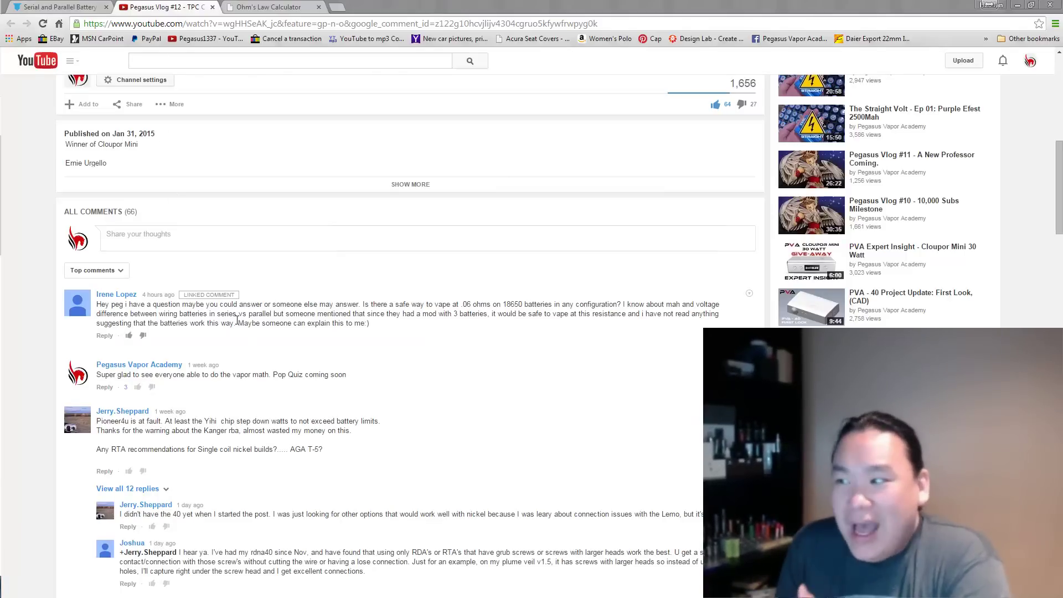
{"action": "scroll", "coordinate": [246, 315], "scroll_direction": "down", "scroll_amount": 1}
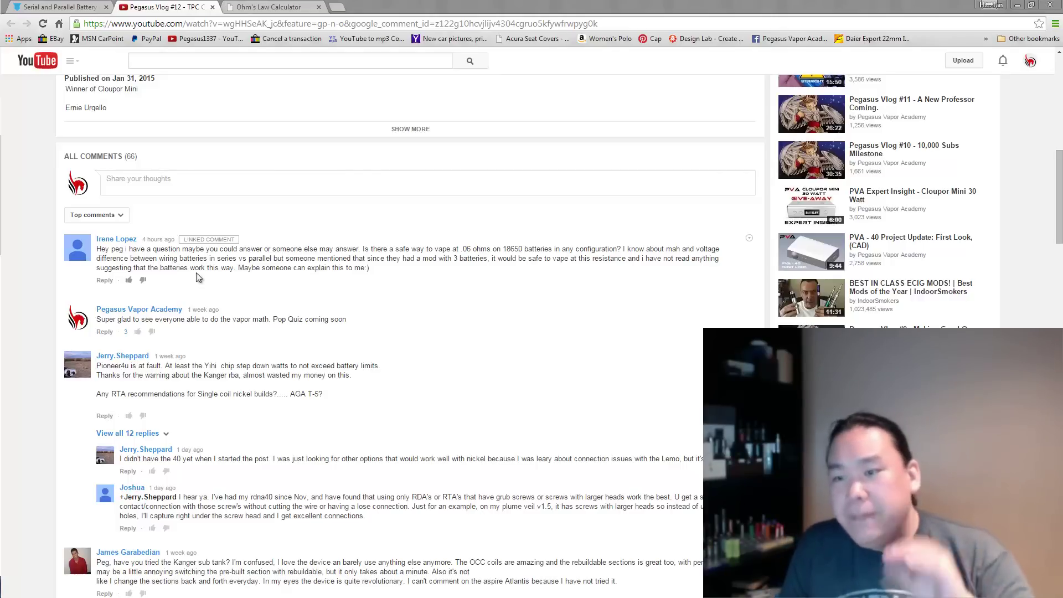
{"action": "left_click", "coordinate": [80, 8]}
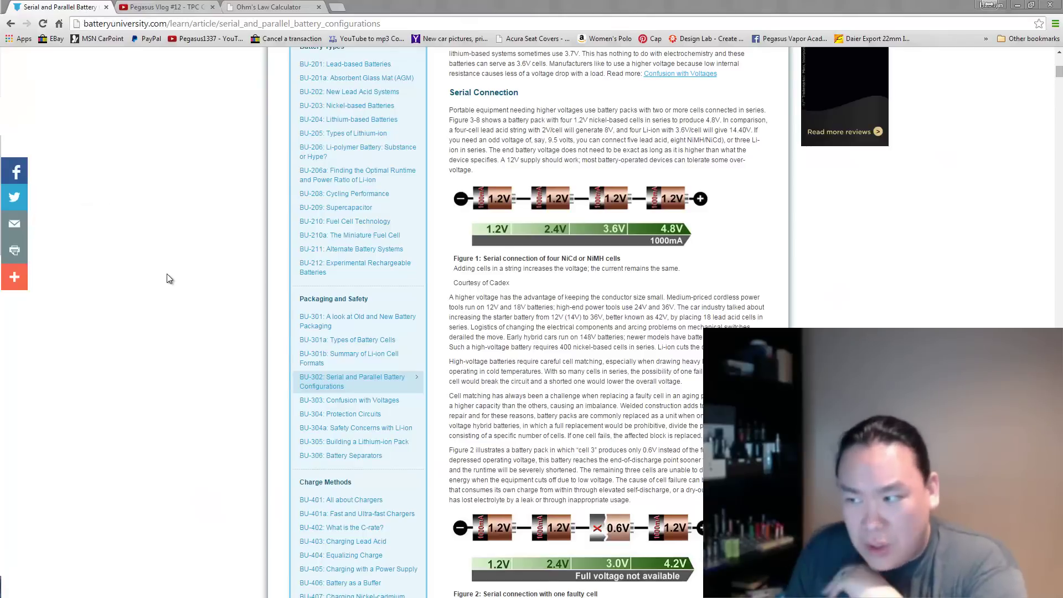
{"action": "scroll", "coordinate": [170, 270], "scroll_direction": "up", "scroll_amount": 6}
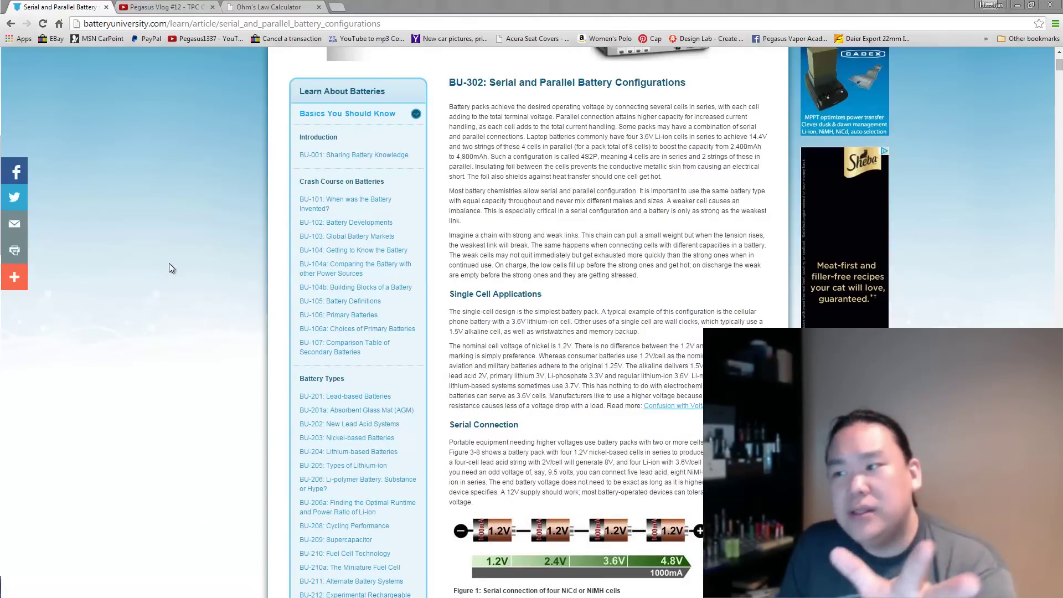
Review the Serial Connection section and scroll back up to the BU-302 title
{"action": "scroll", "coordinate": [168, 264], "scroll_direction": "down", "scroll_amount": 3}
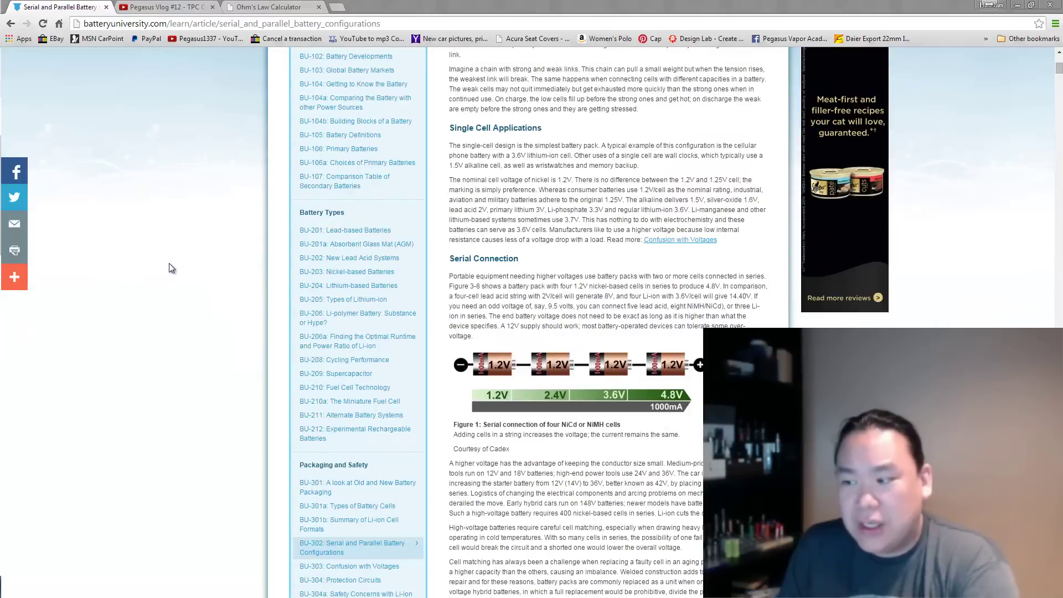
{"action": "scroll", "coordinate": [170, 268], "scroll_direction": "down", "scroll_amount": 4}
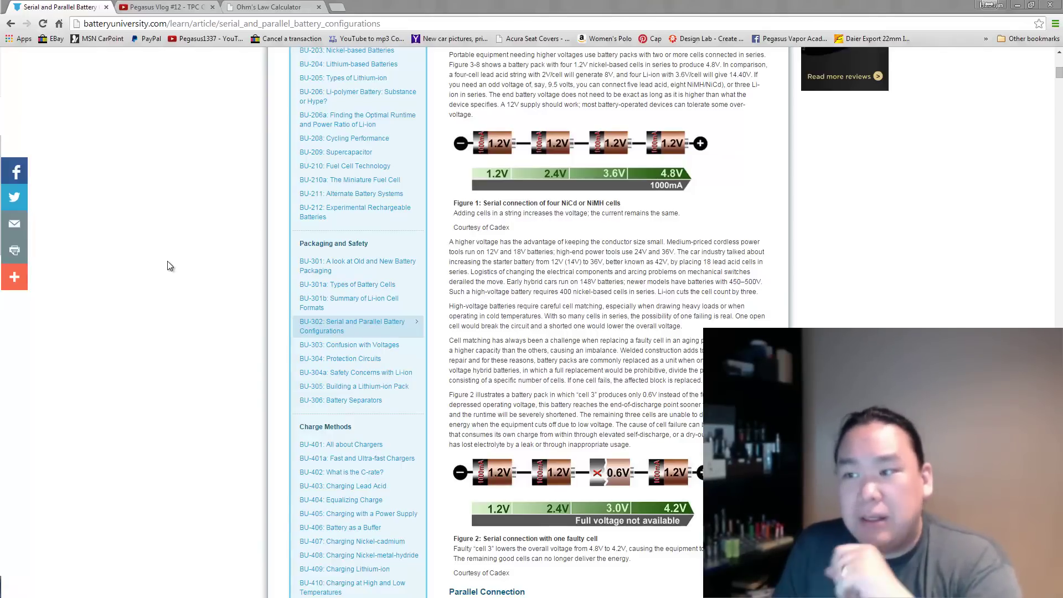
{"action": "scroll", "coordinate": [169, 266], "scroll_direction": "up", "scroll_amount": 9}
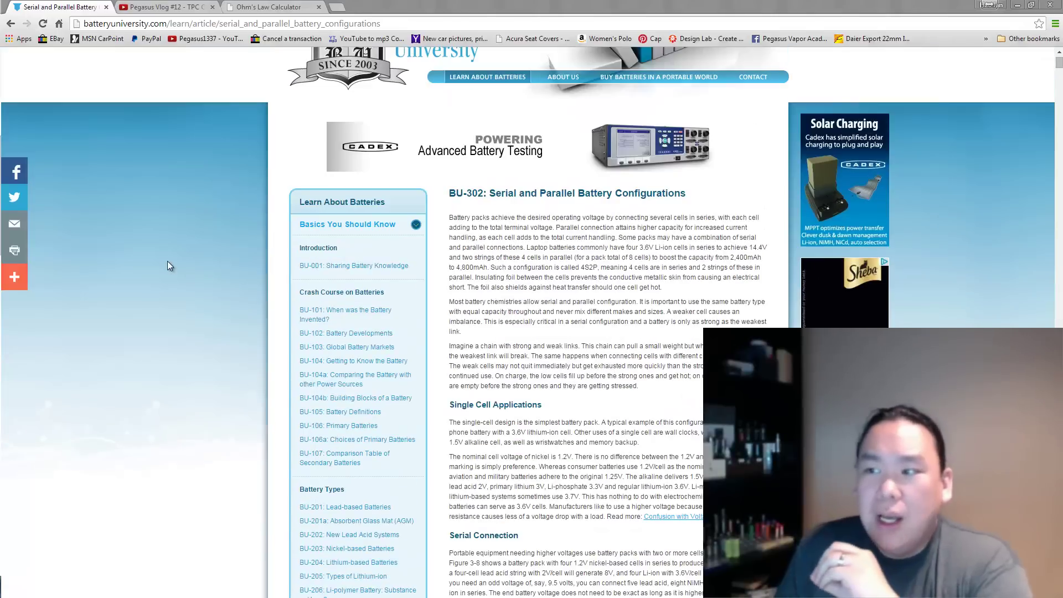
{"action": "left_click", "coordinate": [161, 26]}
{"action": "left_click", "coordinate": [204, 329]}
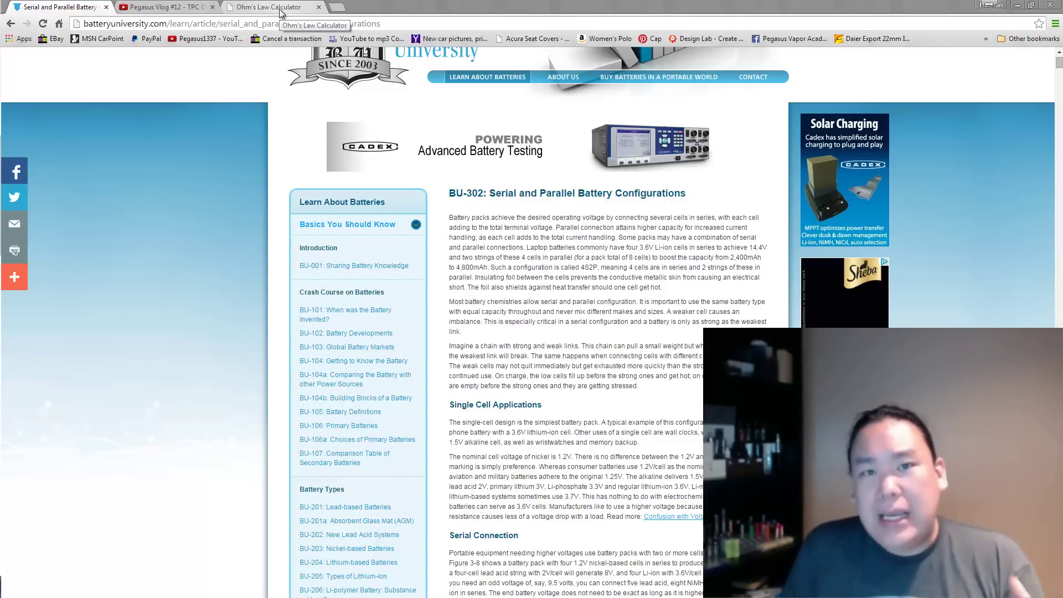
Reset the Ohm's Law Calculator's old values, rechecking the viewer's question on YouTube
{"action": "left_click", "coordinate": [281, 12]}
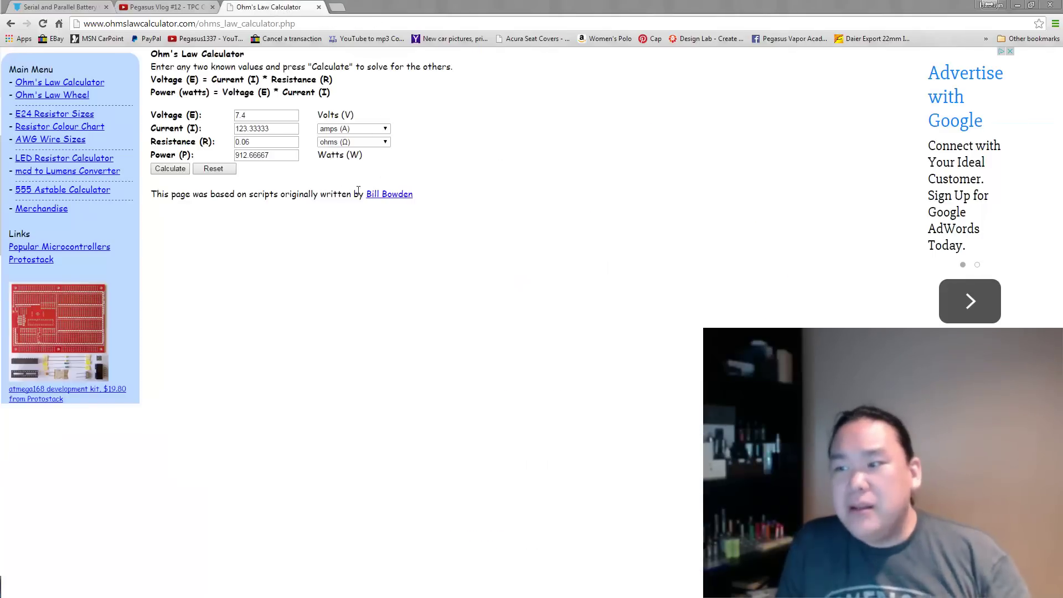
{"action": "left_click", "coordinate": [210, 169]}
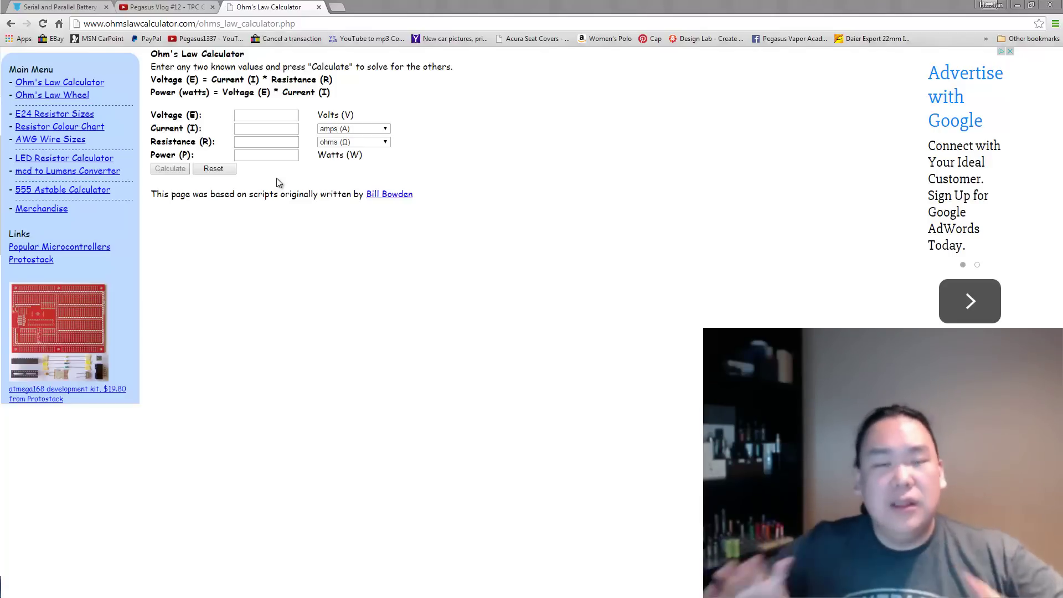
{"action": "left_click", "coordinate": [264, 116]}
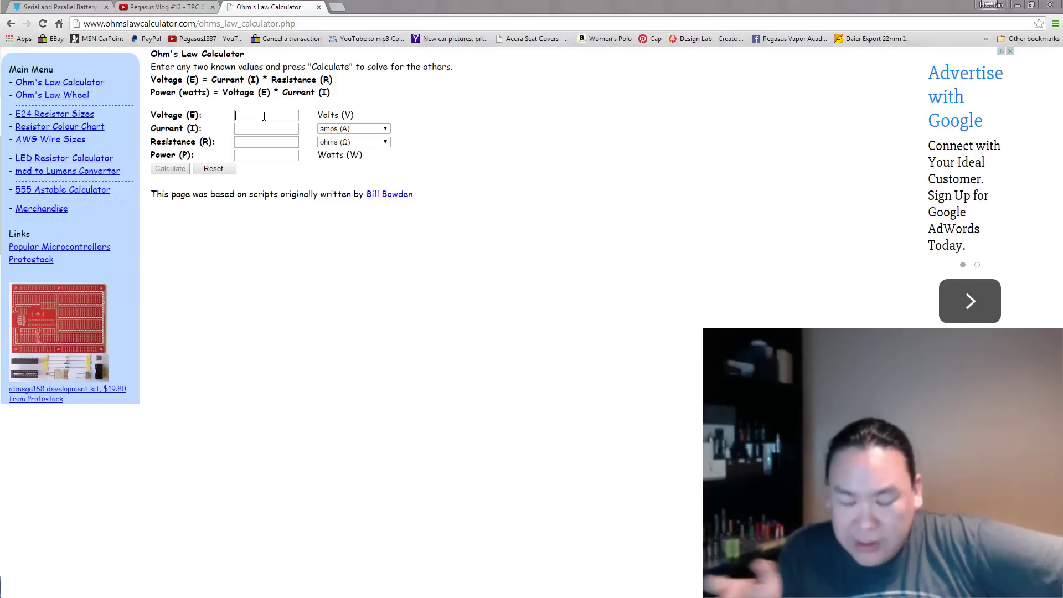
{"action": "left_click", "coordinate": [166, 7]}
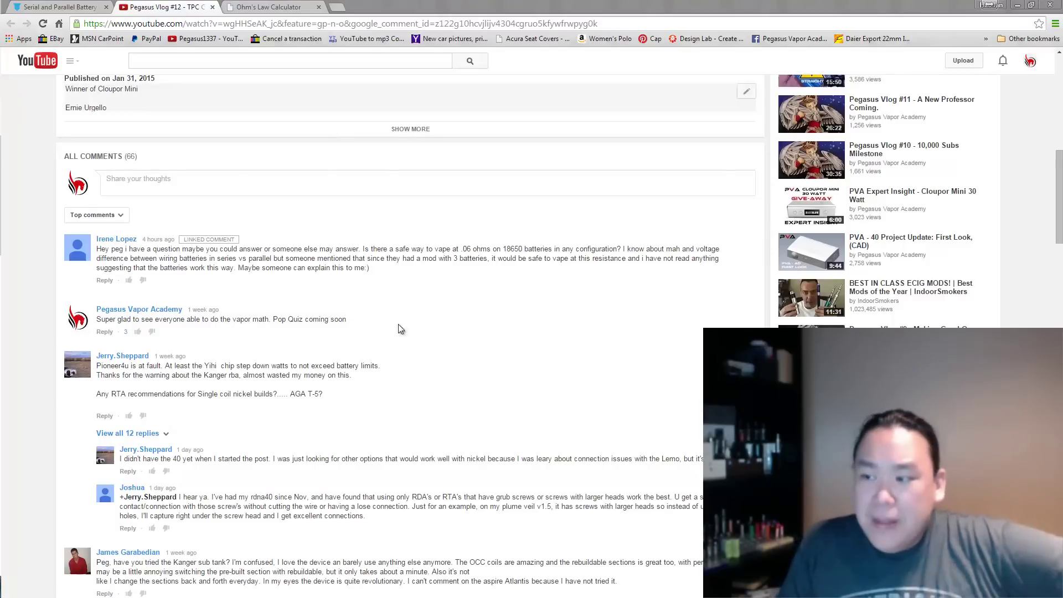
{"action": "left_click", "coordinate": [265, 8]}
Enter a resistance of .06 Ω and a voltage of 3.7 V
{"action": "left_click", "coordinate": [271, 138]}
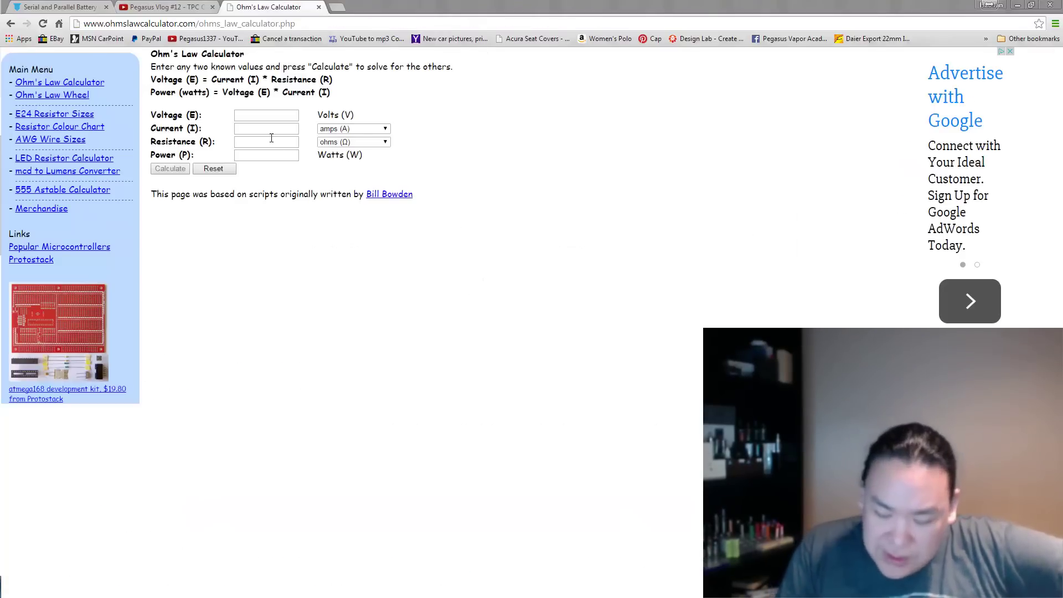
{"action": "type", "text": ".06"}
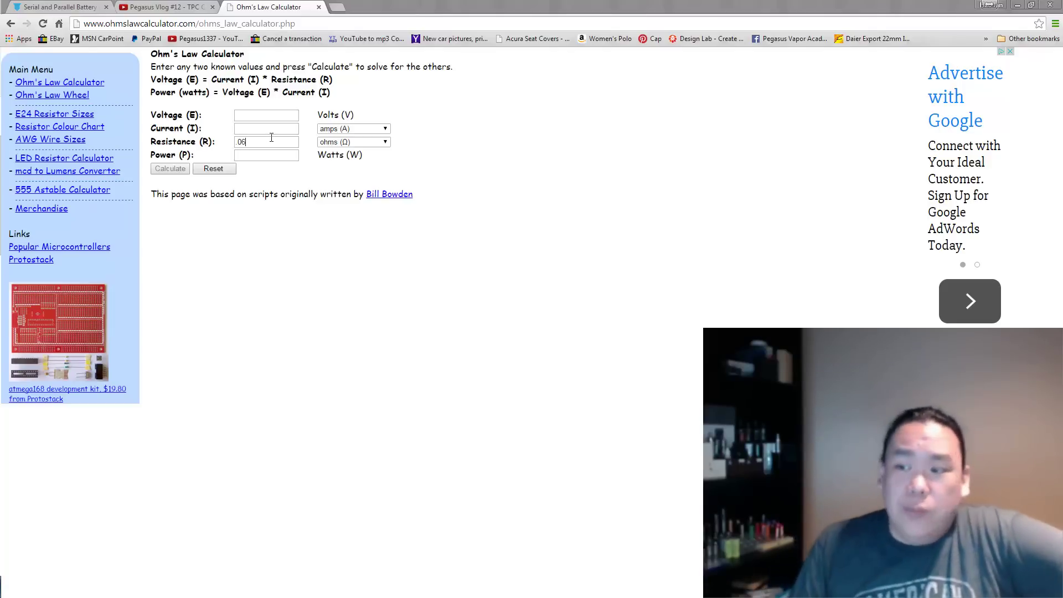
{"action": "left_click", "coordinate": [277, 114]}
{"action": "type", "text": "3.7"}
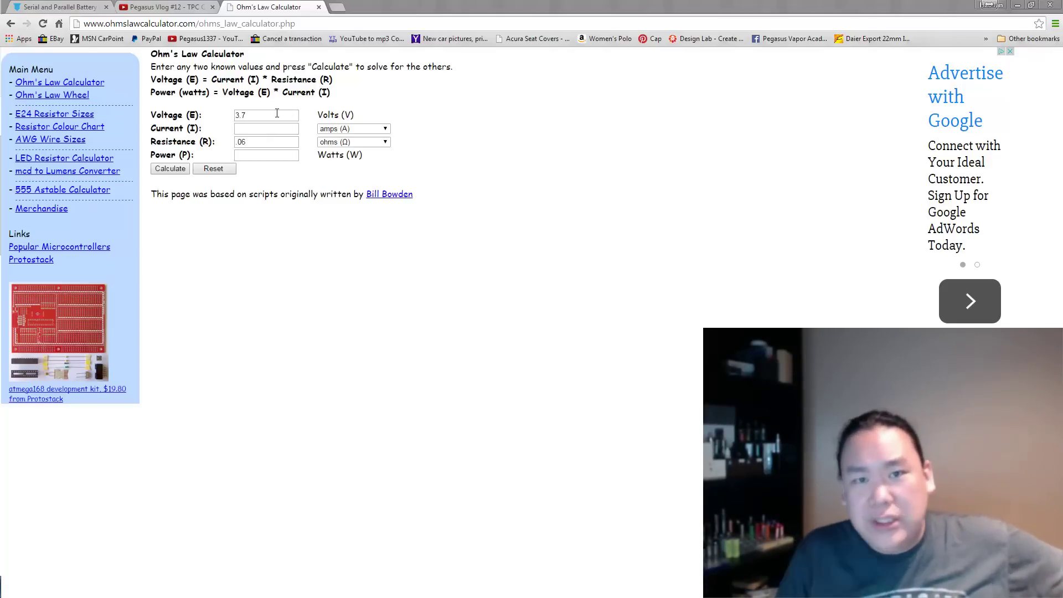
Calculate 3.7 V across 0.06 Ω: 61.66667 A and 228.16667 W, comparing with the YouTube question
{"action": "left_click", "coordinate": [165, 169]}
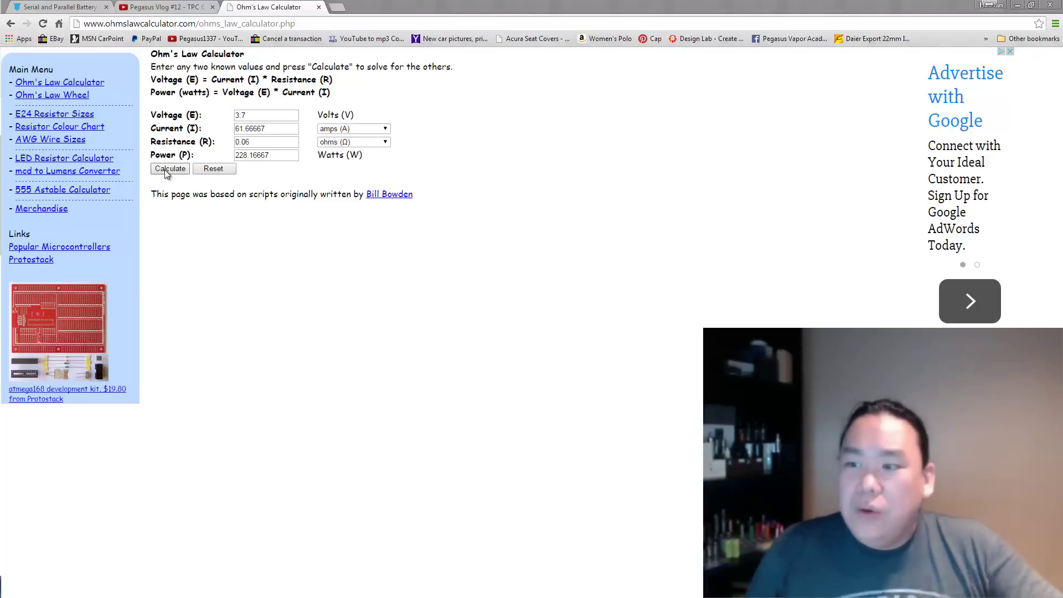
{"action": "left_click", "coordinate": [166, 6]}
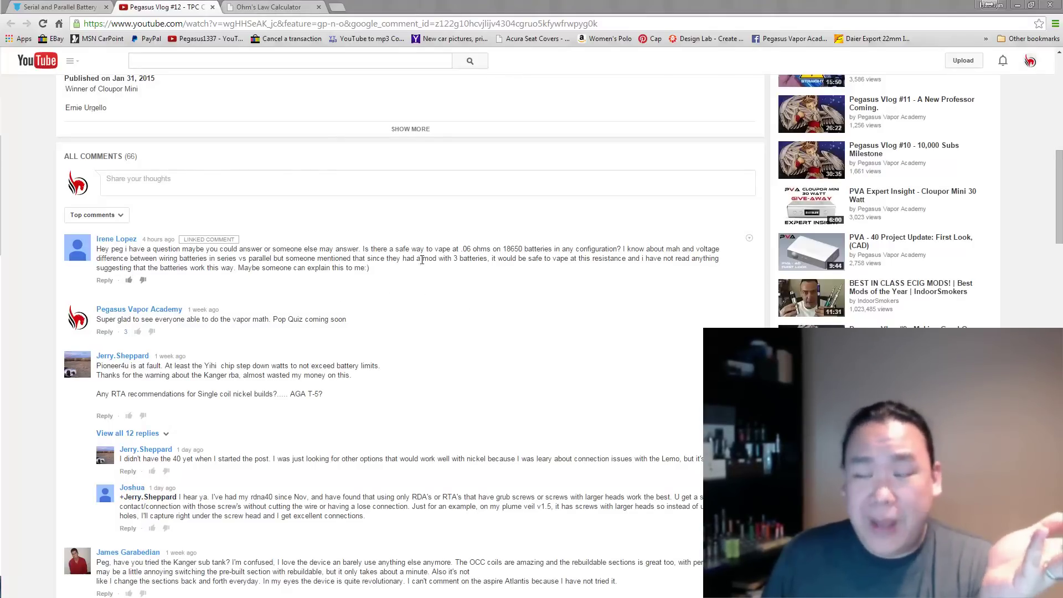
{"action": "left_click", "coordinate": [252, 7]}
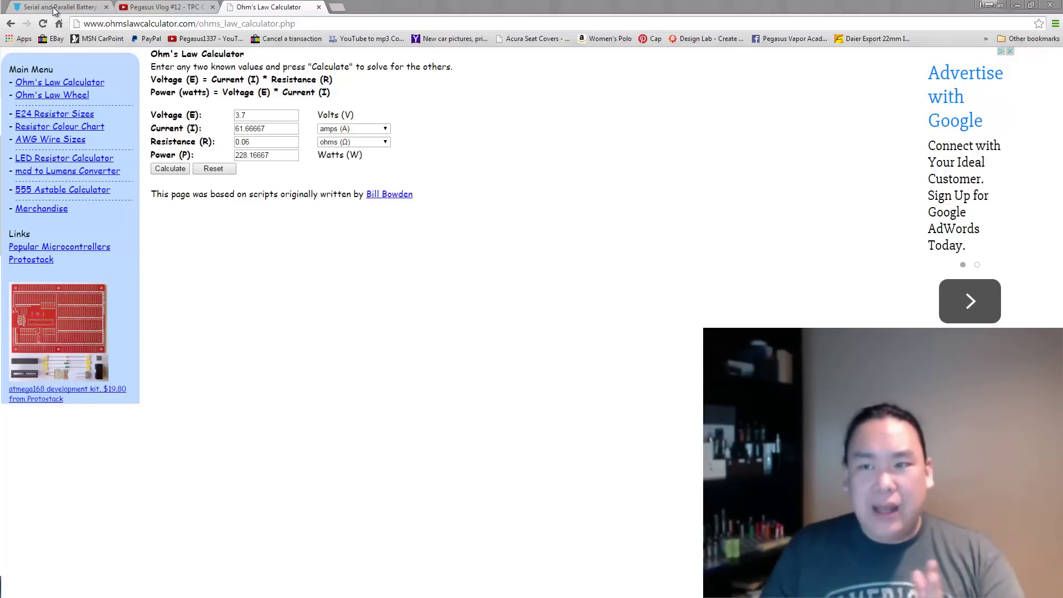
Read further down the serial/parallel battery article, then go to the Pegasus Vlog #12 comments
{"action": "key", "text": "ctrl+1"}
{"action": "scroll", "coordinate": [456, 354], "scroll_direction": "down", "scroll_amount": 9}
{"action": "scroll", "coordinate": [456, 353], "scroll_direction": "down", "scroll_amount": 8}
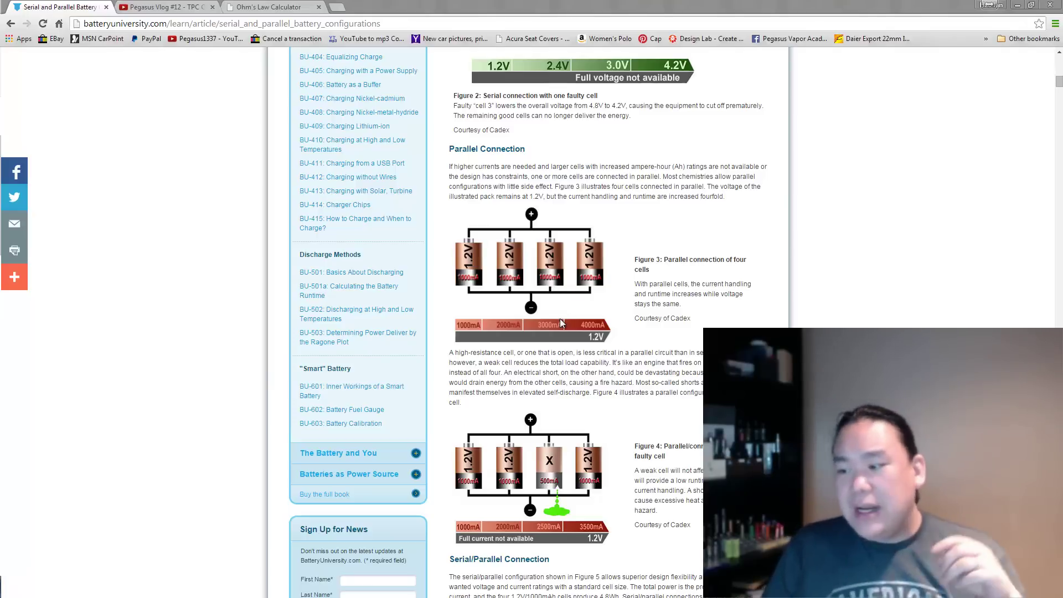
{"action": "scroll", "coordinate": [558, 324], "scroll_direction": "down", "scroll_amount": 2}
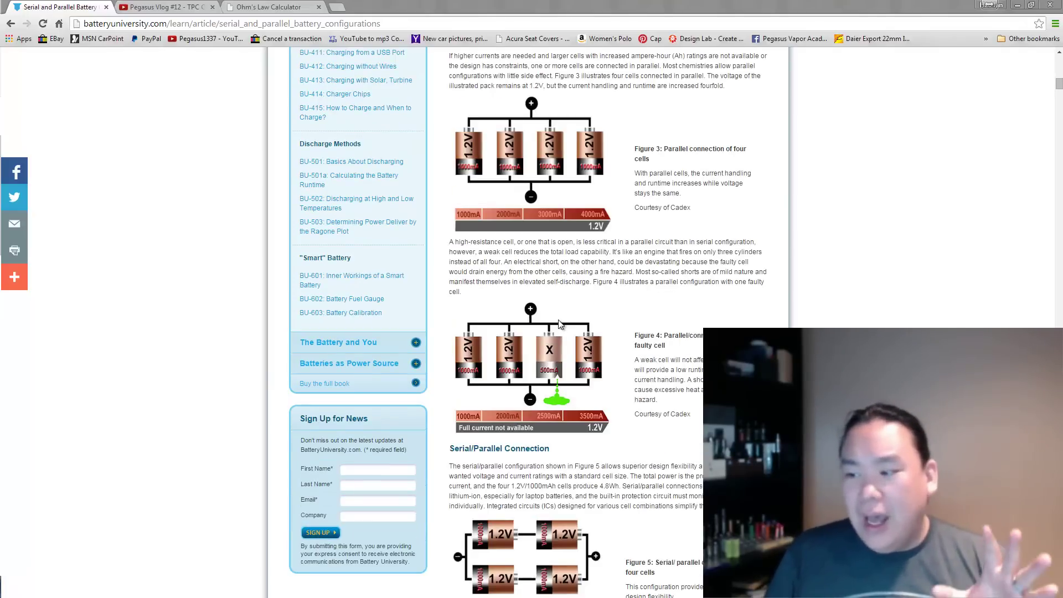
{"action": "scroll", "coordinate": [559, 324], "scroll_direction": "down", "scroll_amount": 1}
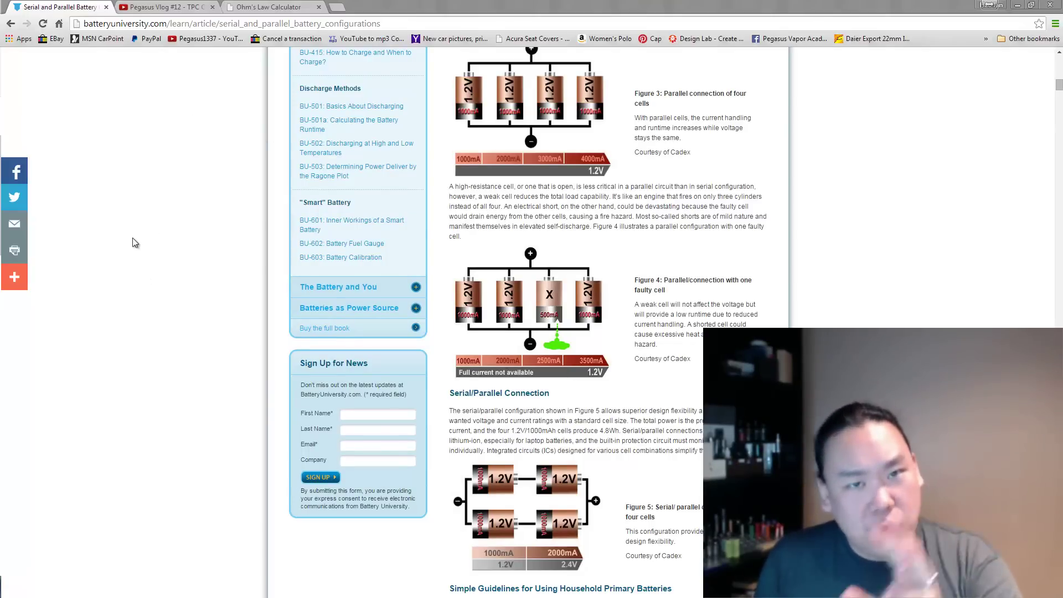
{"action": "left_click", "coordinate": [159, 7]}
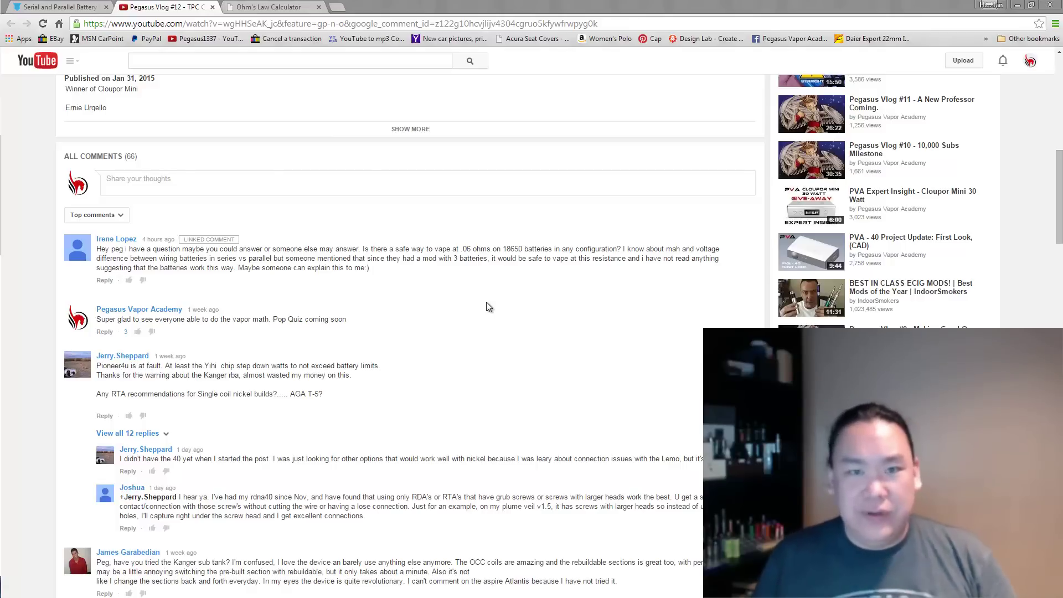
Return to the Ohm's Law Calculator showing 61.66667 A and 228.16667 W
{"action": "left_click", "coordinate": [272, 10]}
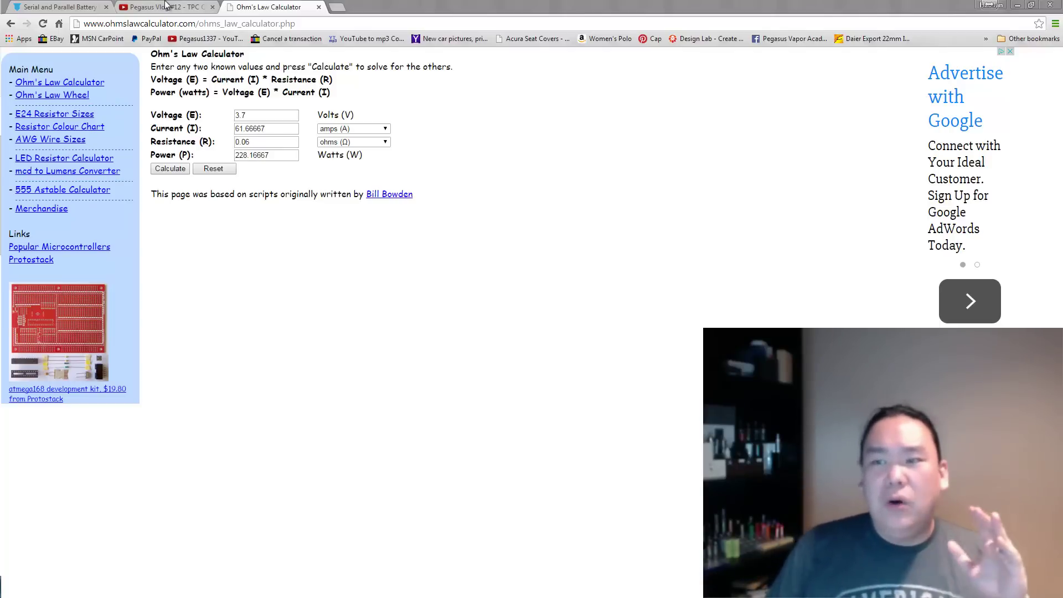
{"action": "left_click", "coordinate": [167, 7]}
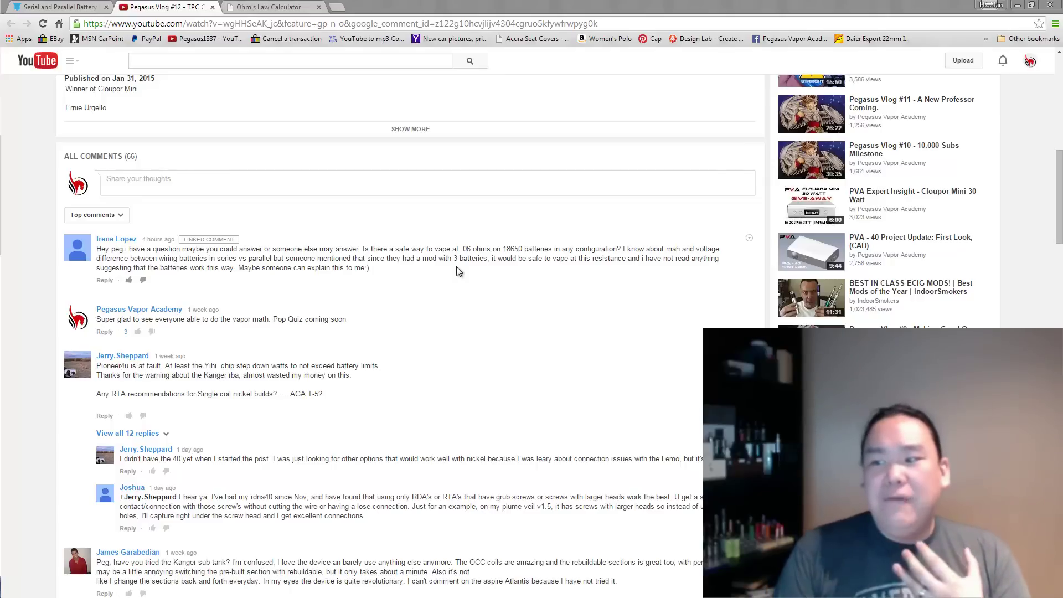
{"action": "left_click", "coordinate": [270, 7]}
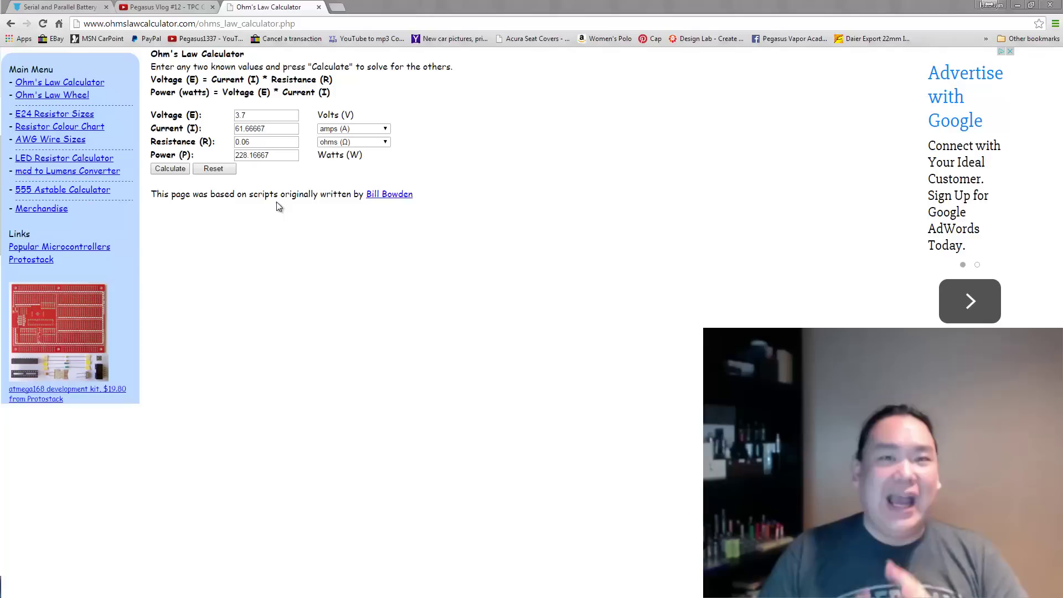
{"action": "left_click", "coordinate": [166, 7]}
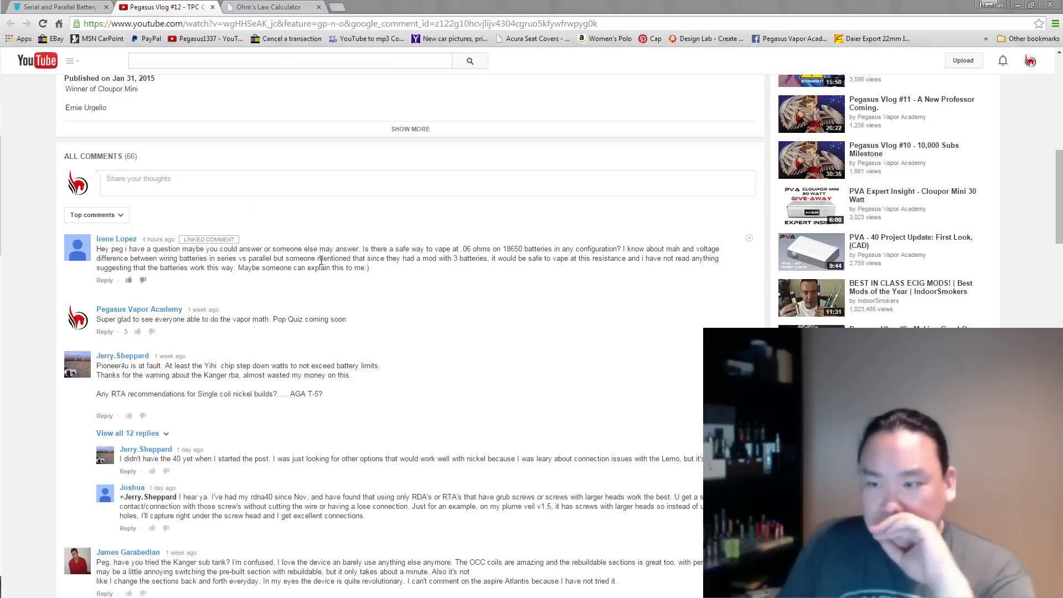
{"action": "left_click", "coordinate": [277, 7]}
{"action": "left_click_drag", "start_coordinate": [266, 115], "coordinate": [124, 115]}
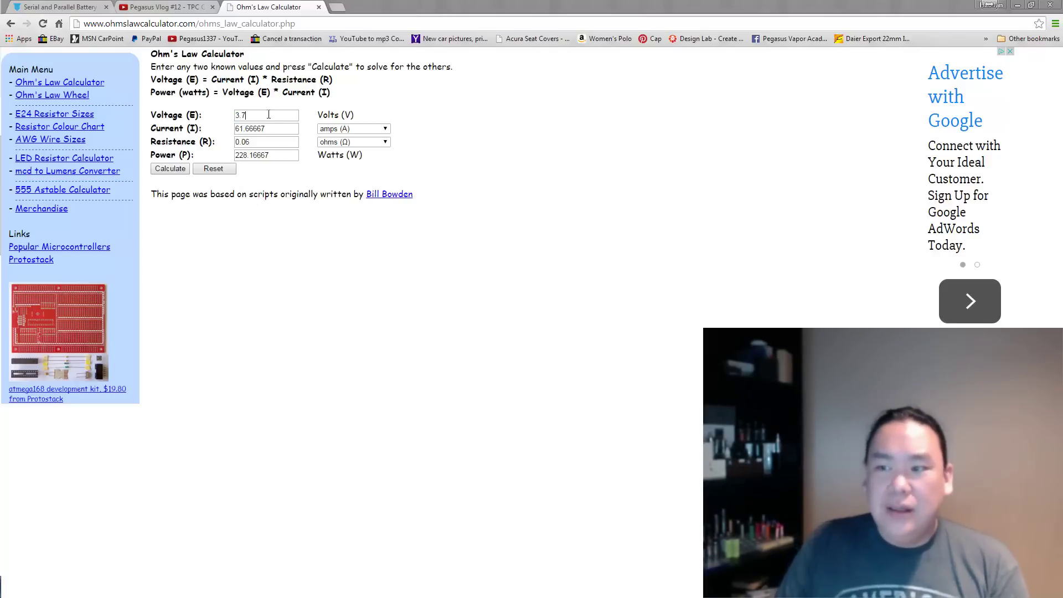
Solve 7.4 V at 228 W, giving 30.81081 A and 0.24018 Ω
{"action": "type", "text": "7."}
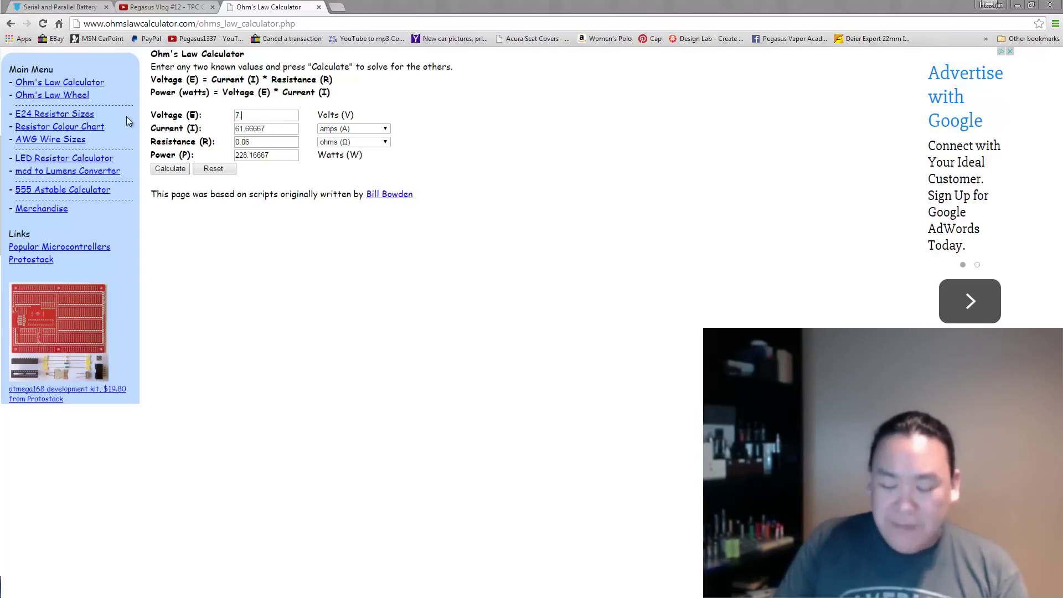
{"action": "type", "text": "4"}
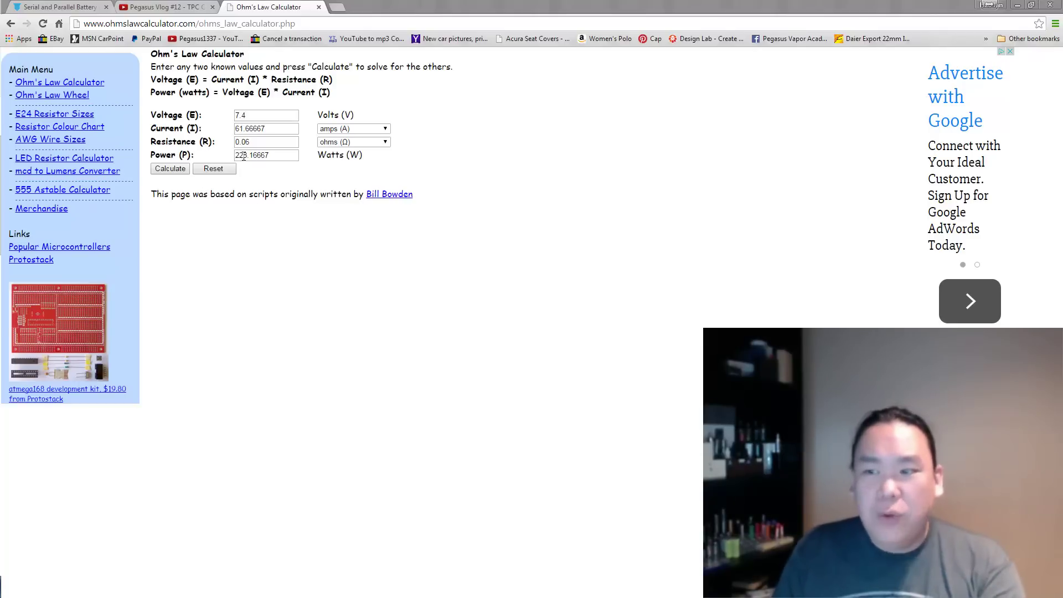
{"action": "left_click", "coordinate": [214, 169]}
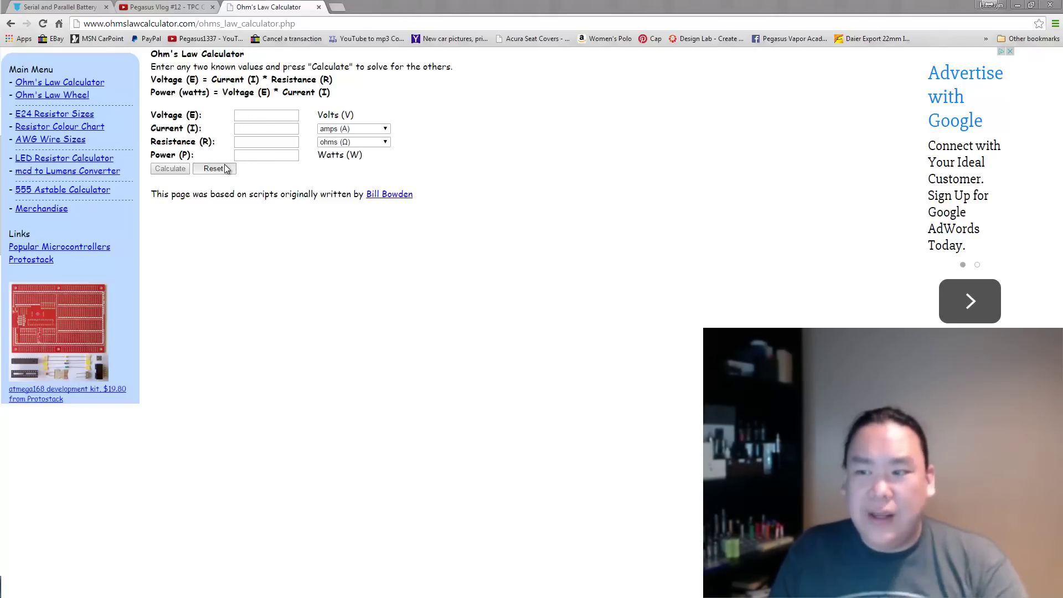
{"action": "left_click", "coordinate": [257, 116]}
{"action": "type", "text": "7.4"}
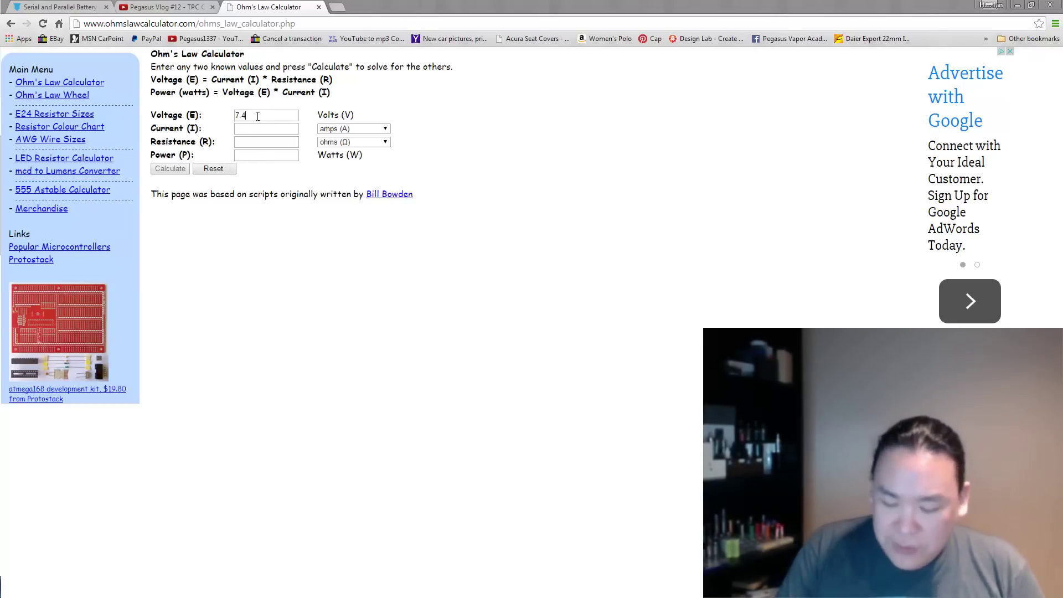
{"action": "left_click", "coordinate": [268, 155]}
{"action": "type", "text": "228"}
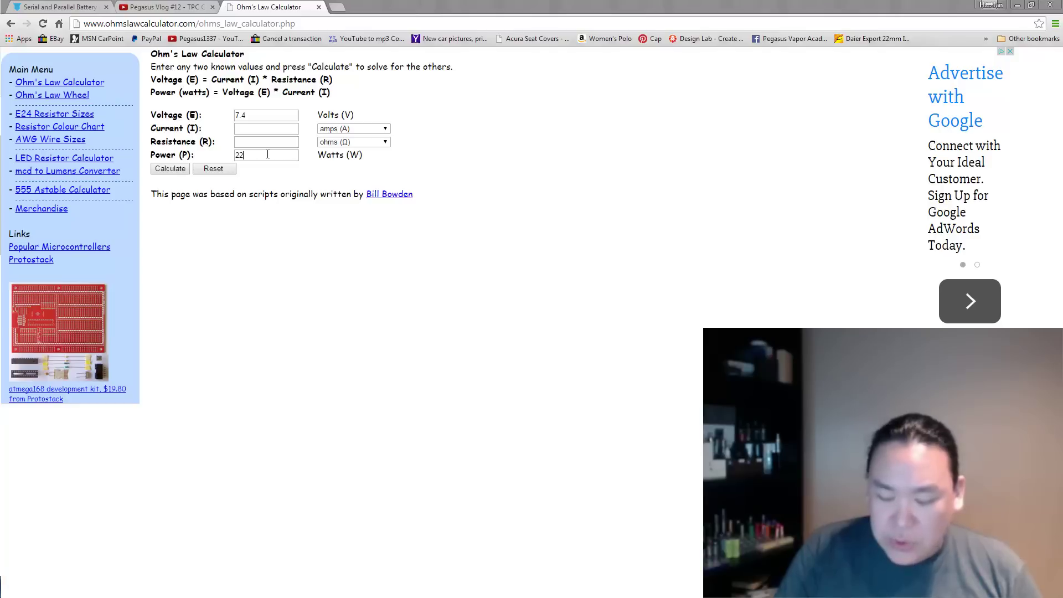
{"action": "left_click", "coordinate": [173, 171]}
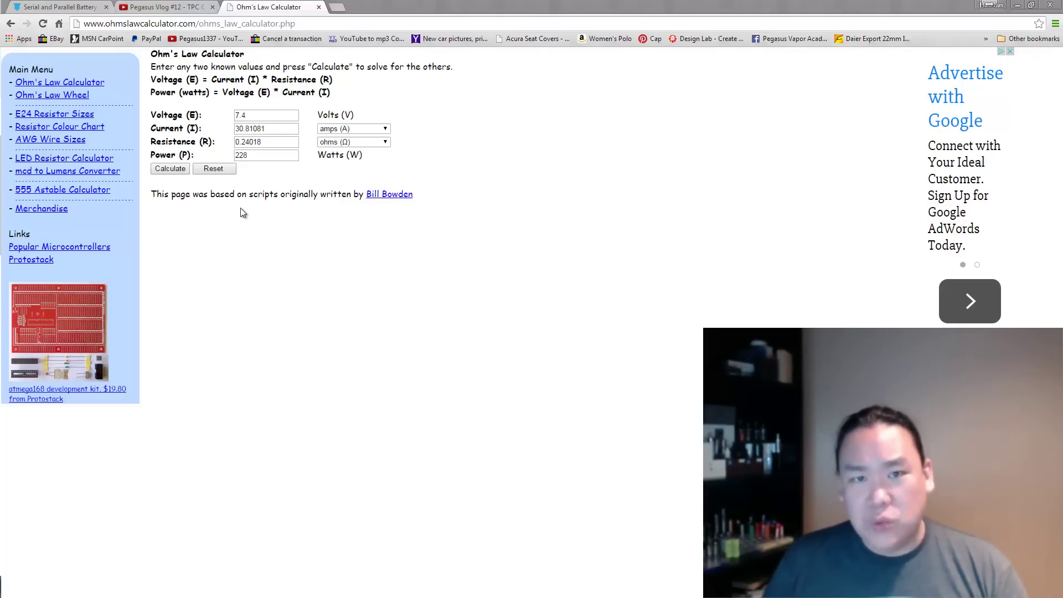
Solve 7.4 V across .06 Ω, giving 123.33333 A and 912.66667 W
{"action": "left_click", "coordinate": [214, 168]}
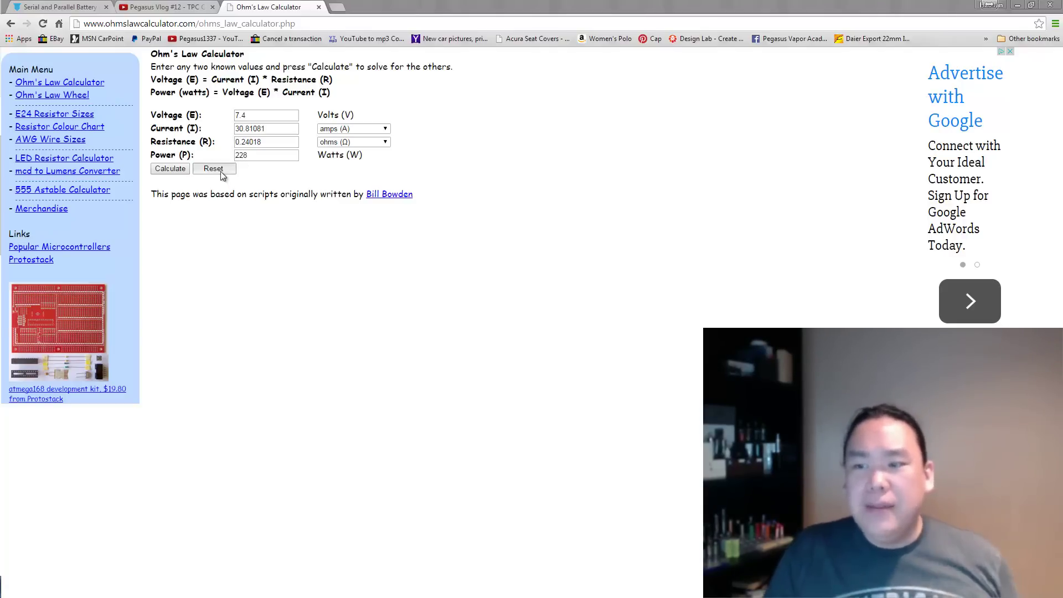
{"action": "left_click", "coordinate": [265, 117]}
{"action": "type", "text": "7.4"}
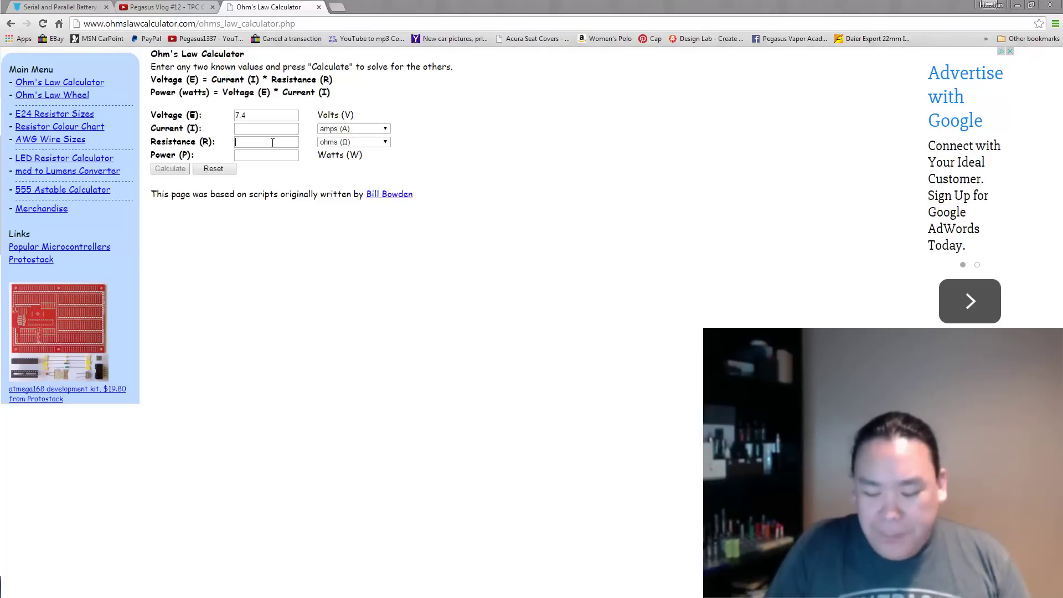
{"action": "left_click", "coordinate": [273, 143]}
{"action": "type", "text": ".06"}
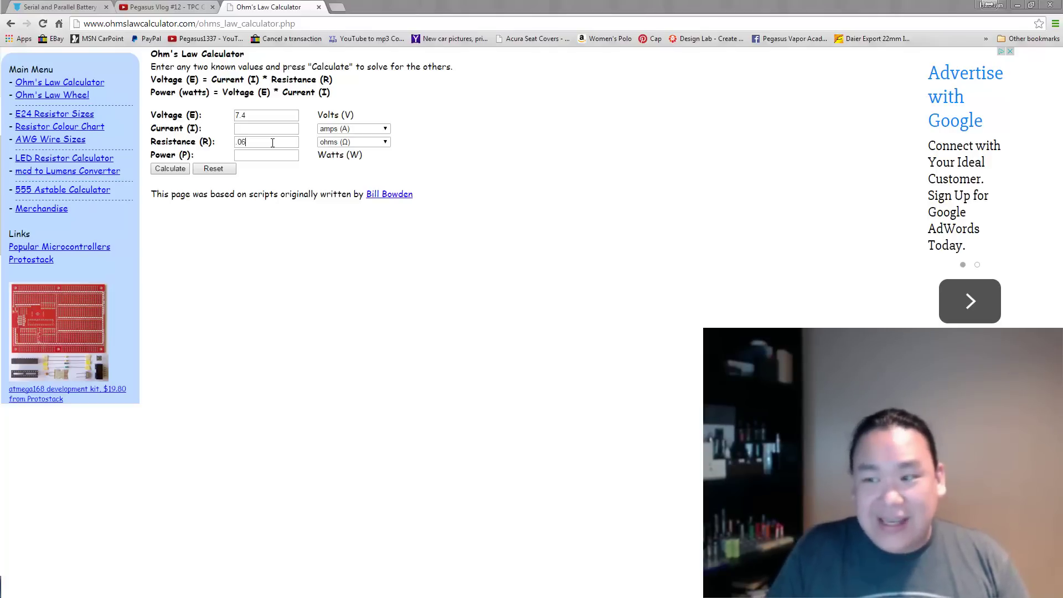
{"action": "left_click", "coordinate": [174, 172]}
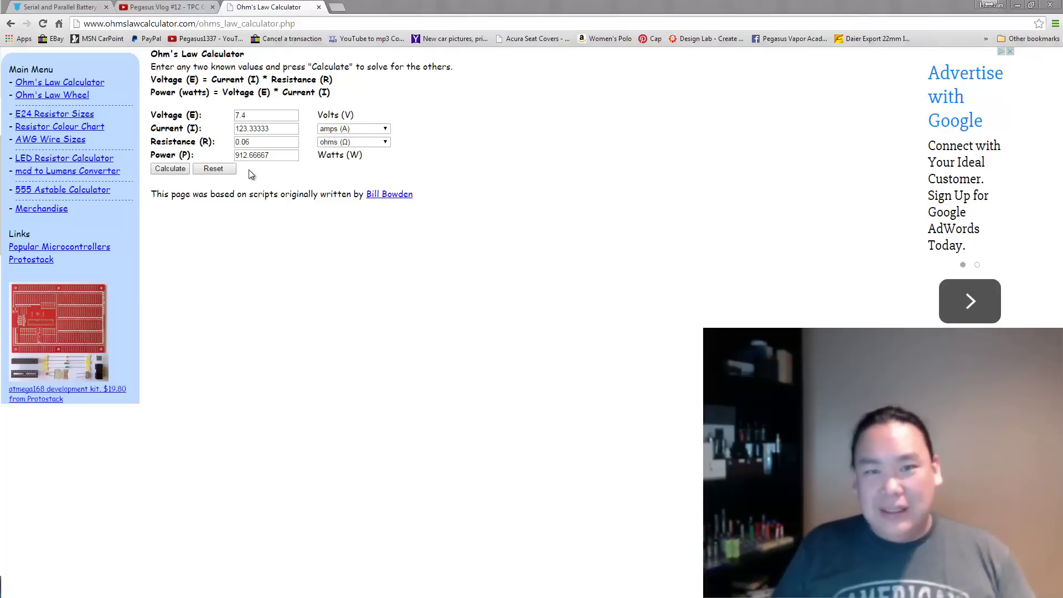
{"action": "left_click", "coordinate": [183, 9]}
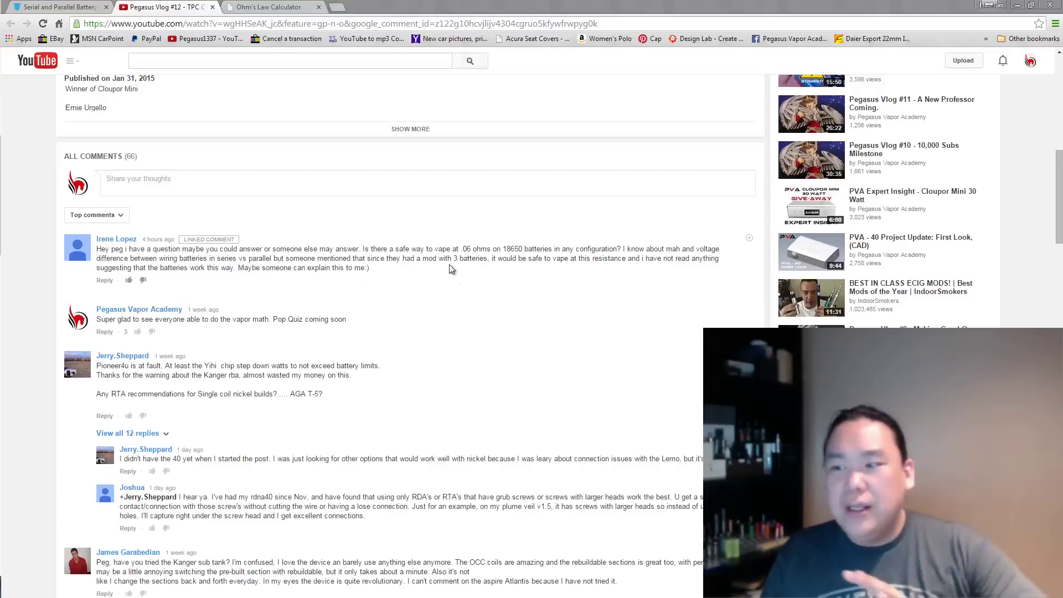
{"action": "left_click_drag", "start_coordinate": [426, 259], "coordinate": [543, 259]}
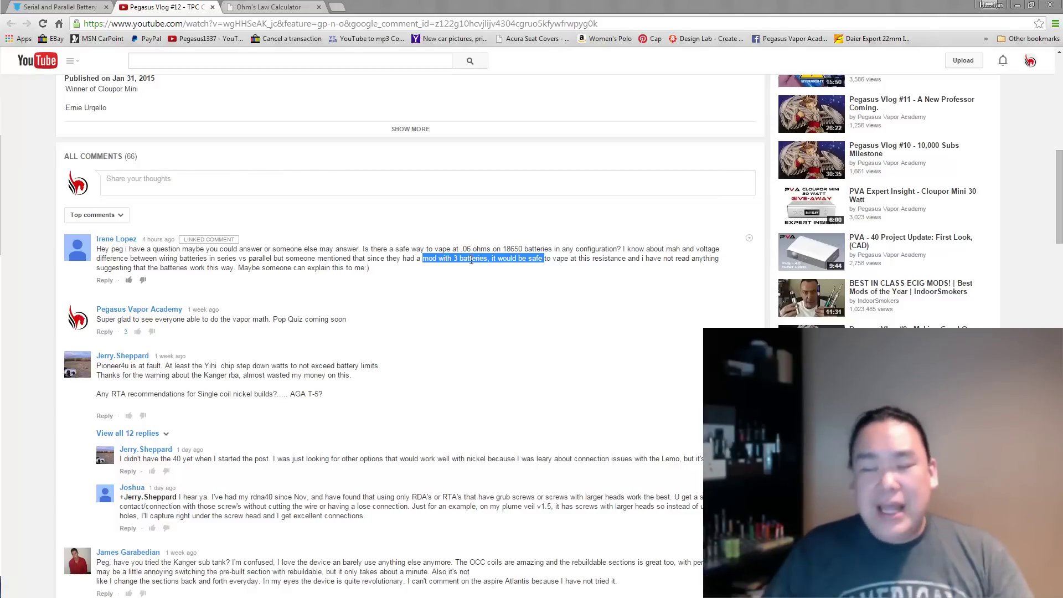
{"action": "left_click", "coordinate": [269, 8]}
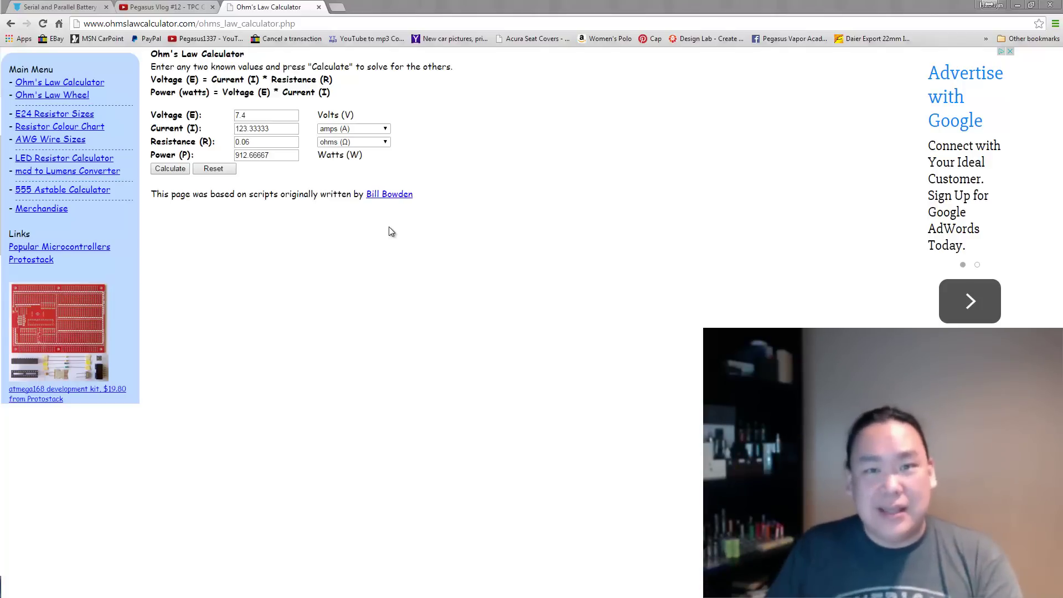
Return to the Pegasus Vlog #12 comment about vaping at .06 ohms on 18650 batteries
{"action": "left_click", "coordinate": [163, 7]}
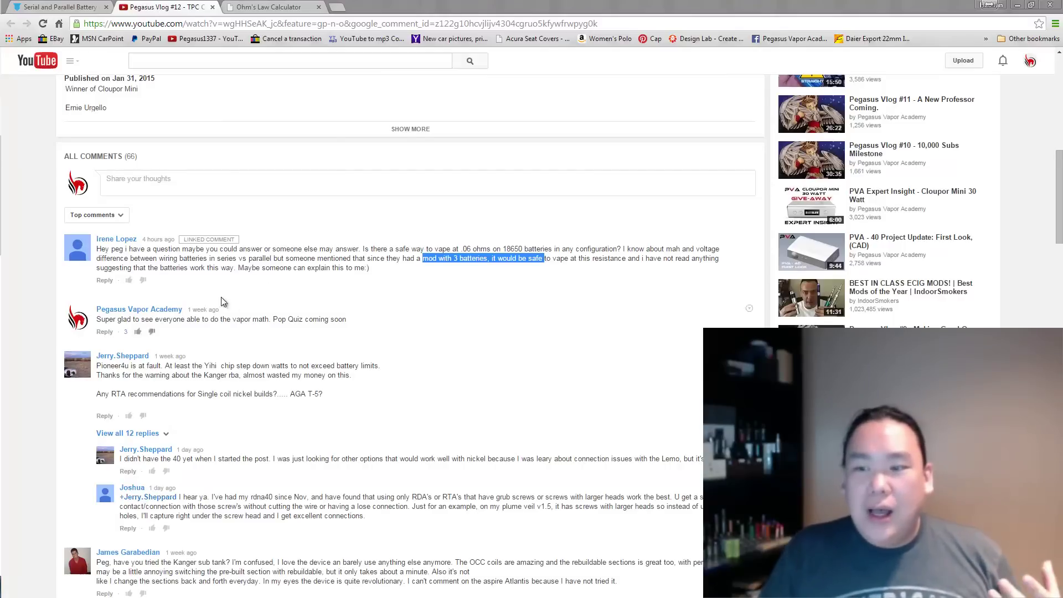